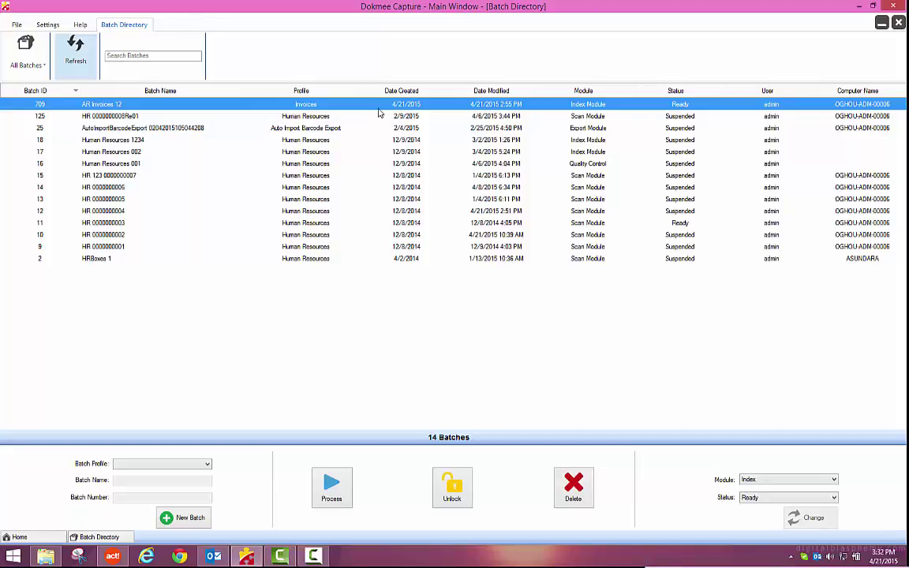
- Open the AR Invoices 12 batch from Batch Directory in the Index Module
left_click(329, 497)
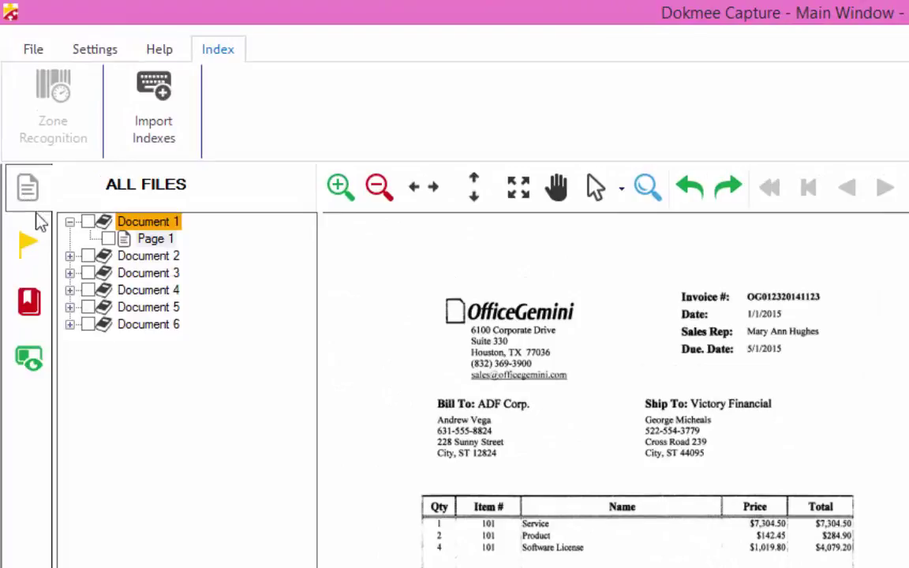
- Show Index Progress, complete Document 1, and switch between Documents 1 and 2
left_click(26, 360)
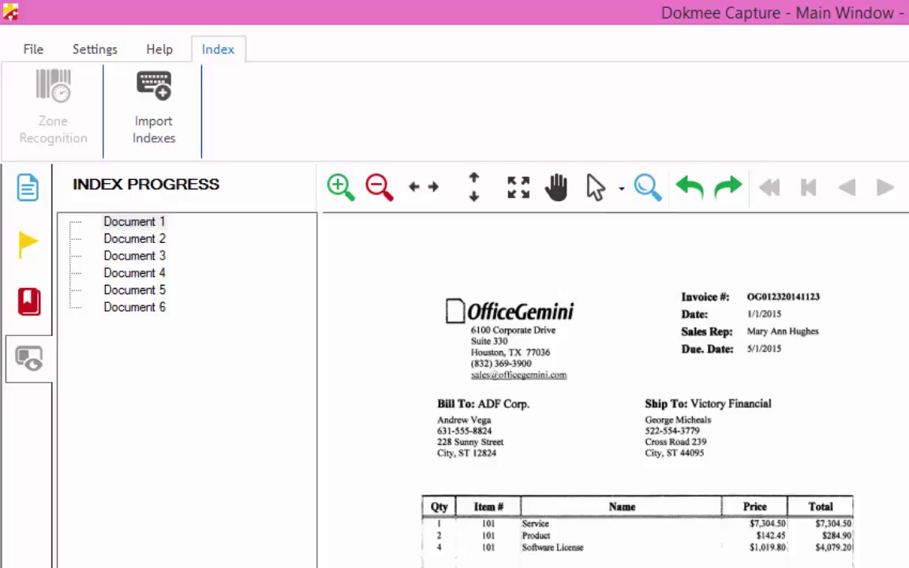
key("Return")
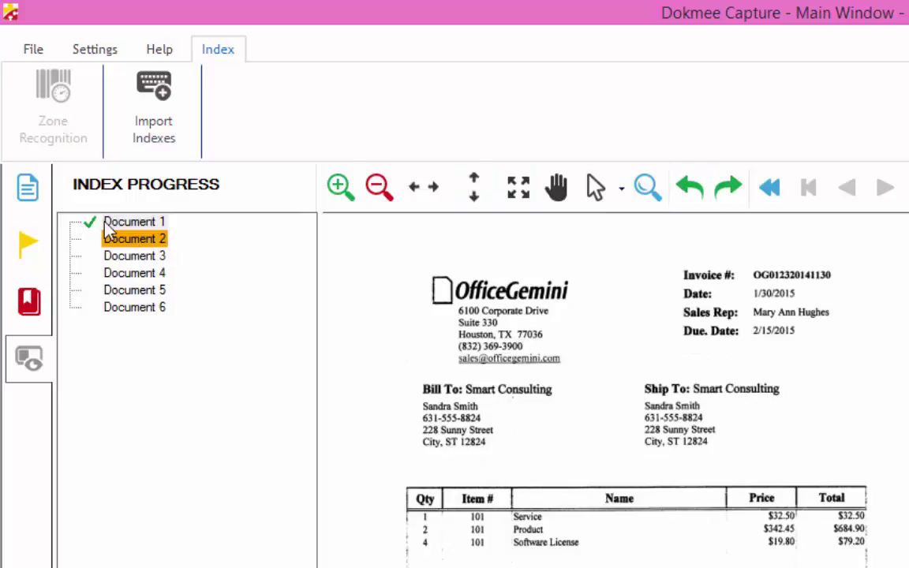
left_click(92, 224)
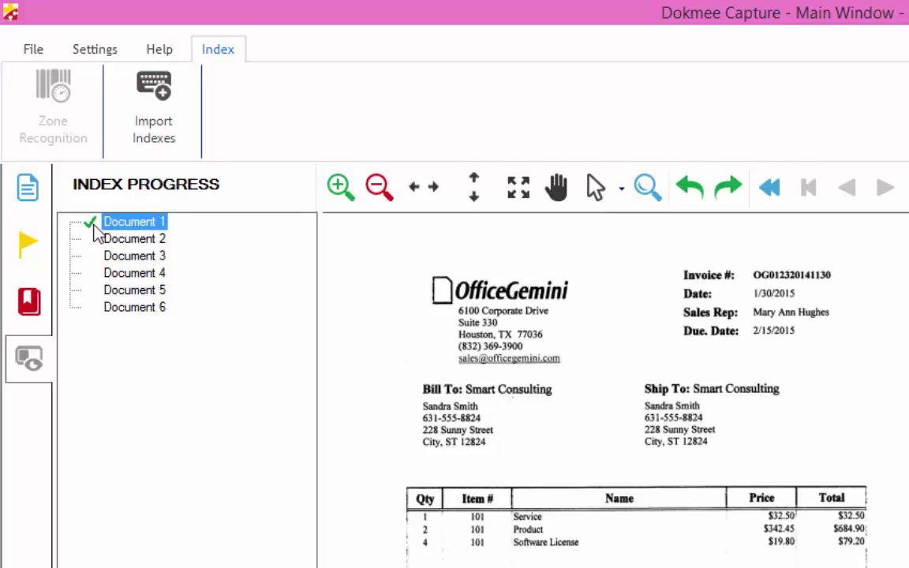
left_click(117, 238)
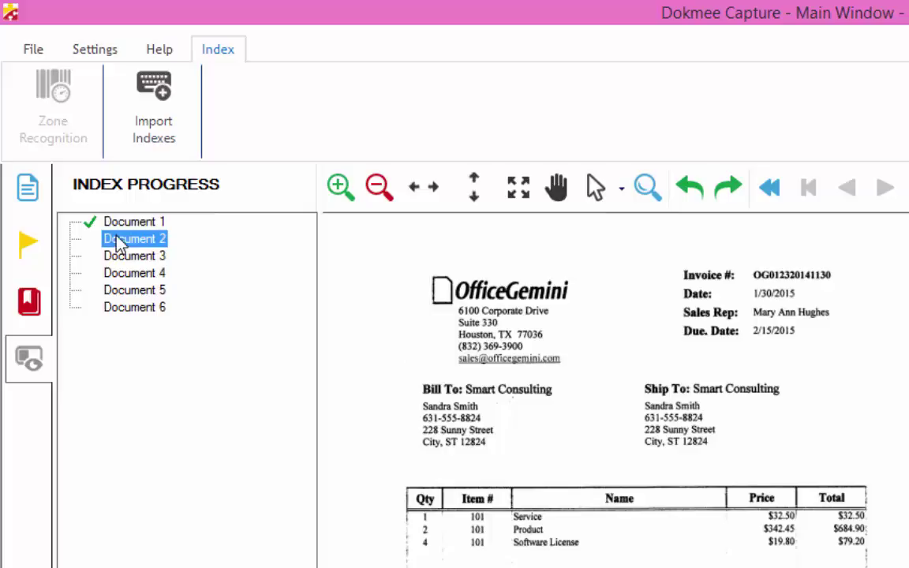
left_click(120, 226)
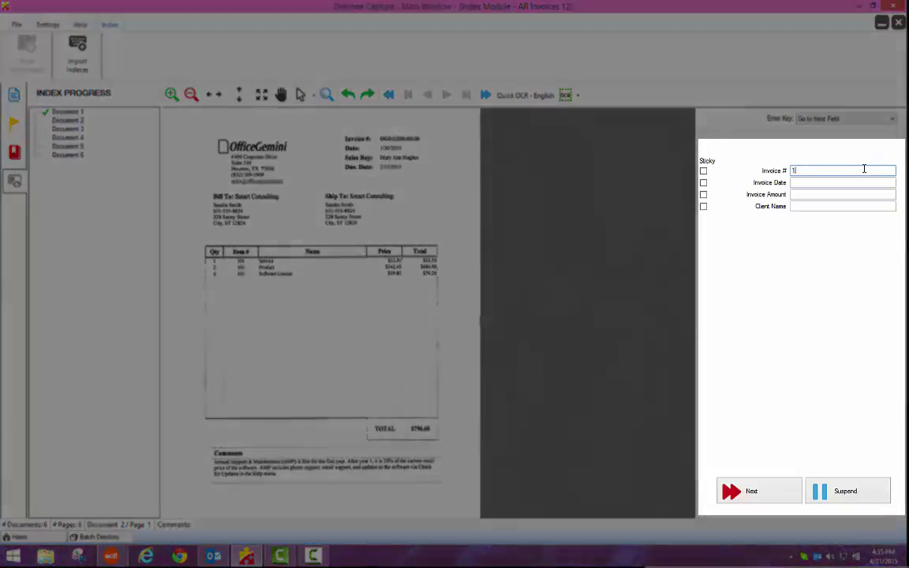
- Enter invoice number 123456 for Document 2 and advance to Document 3
type("123456")
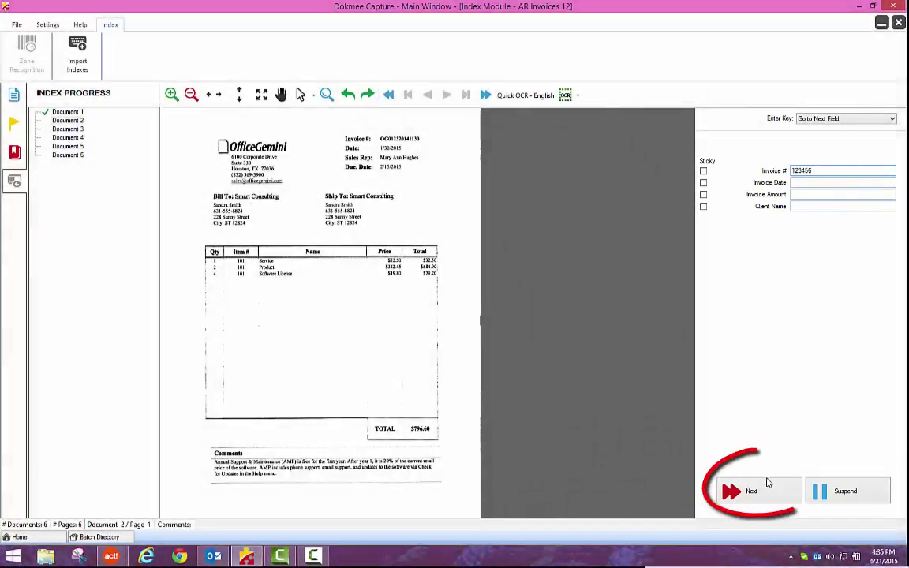
left_click(762, 491)
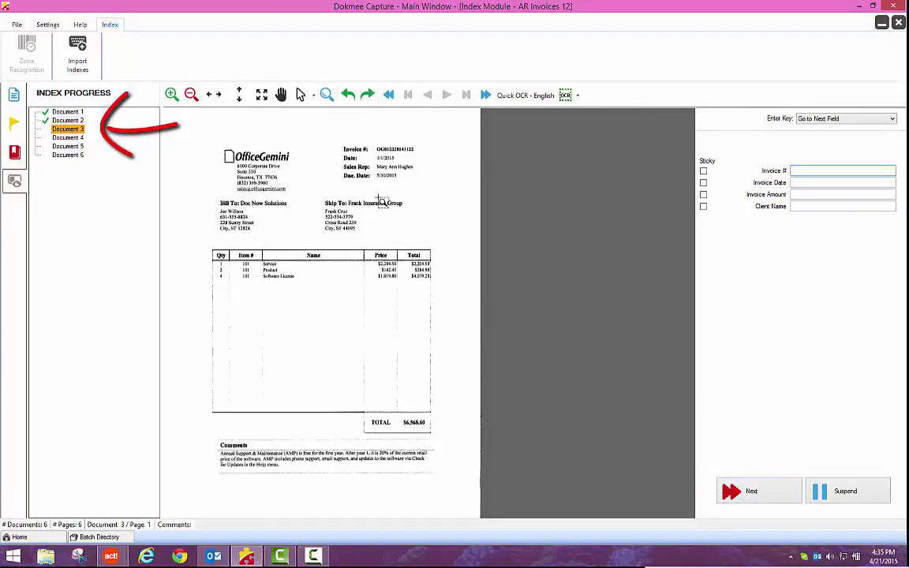
- Make Invoice # 123 sticky so it carries to Document 4, then turn Sticky off
left_click(703, 170)
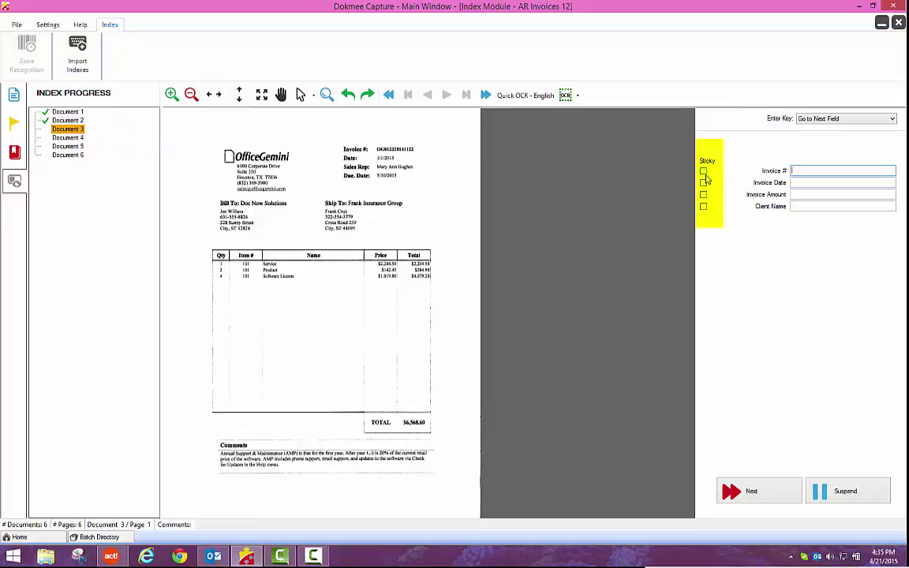
left_click(806, 171)
type("123")
left_click(779, 486)
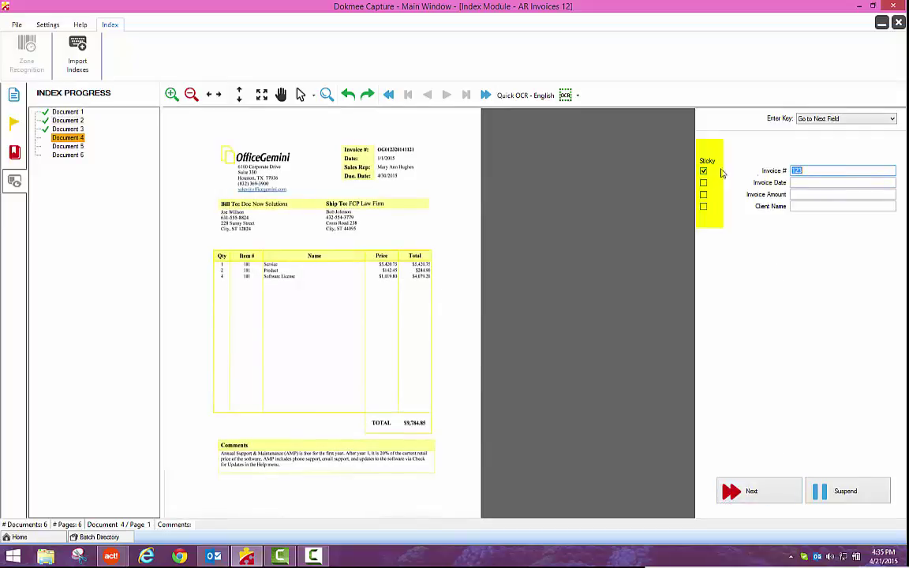
left_click(809, 171)
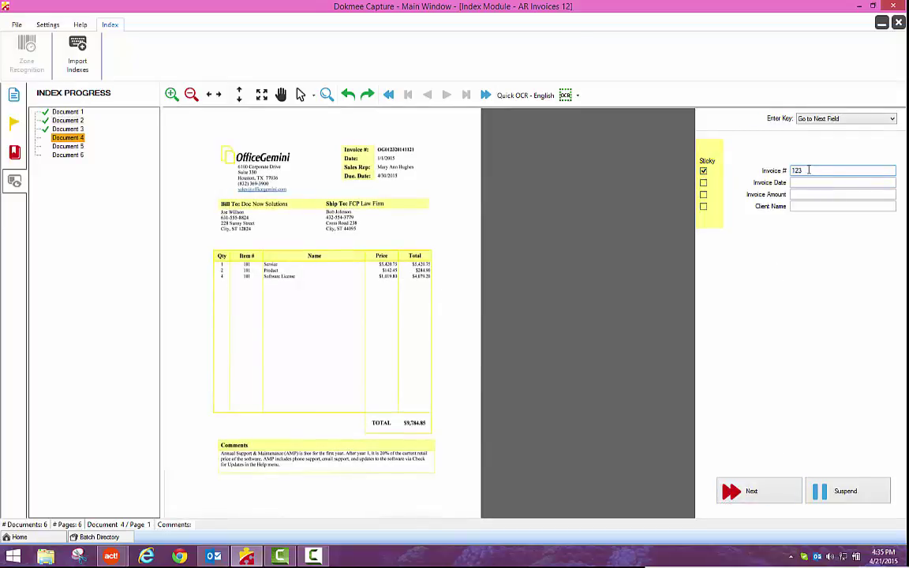
left_click(703, 171)
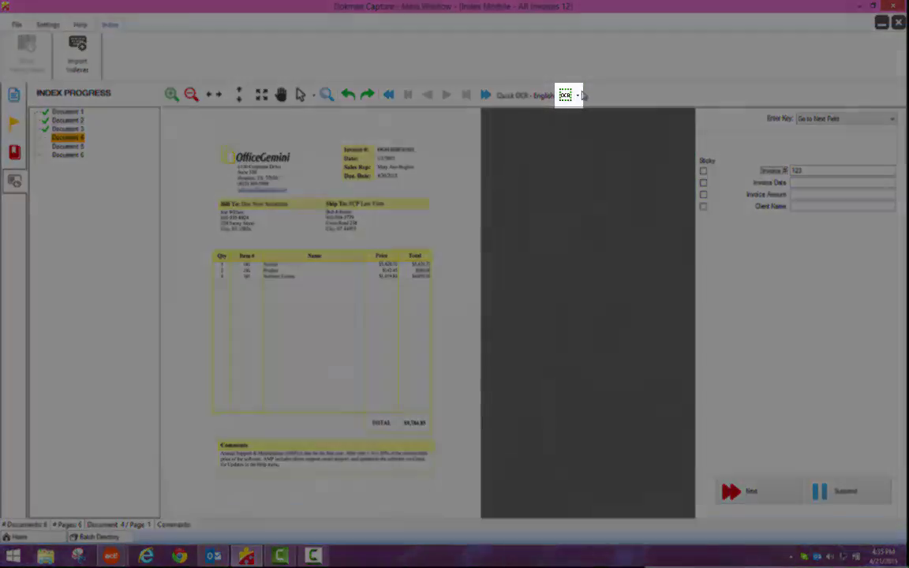
left_click(566, 96)
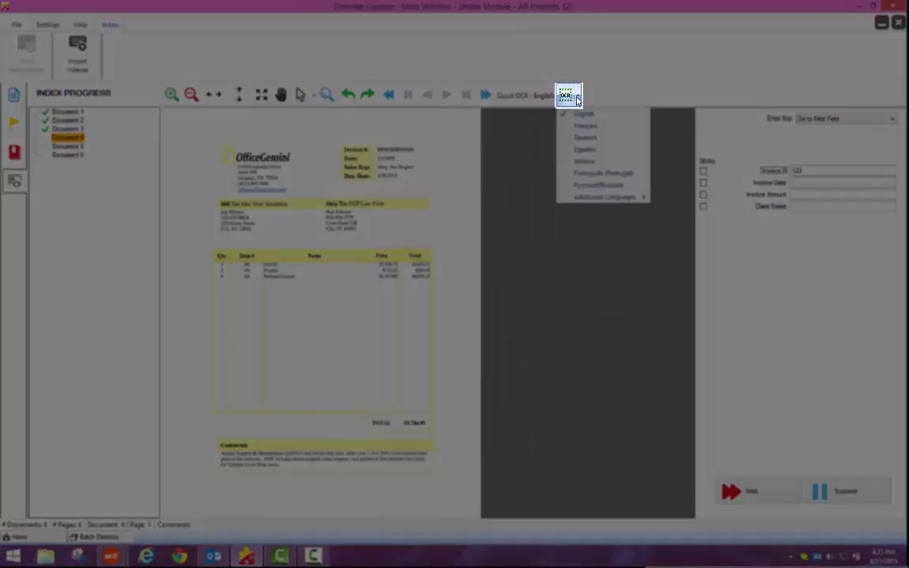
left_click(566, 95)
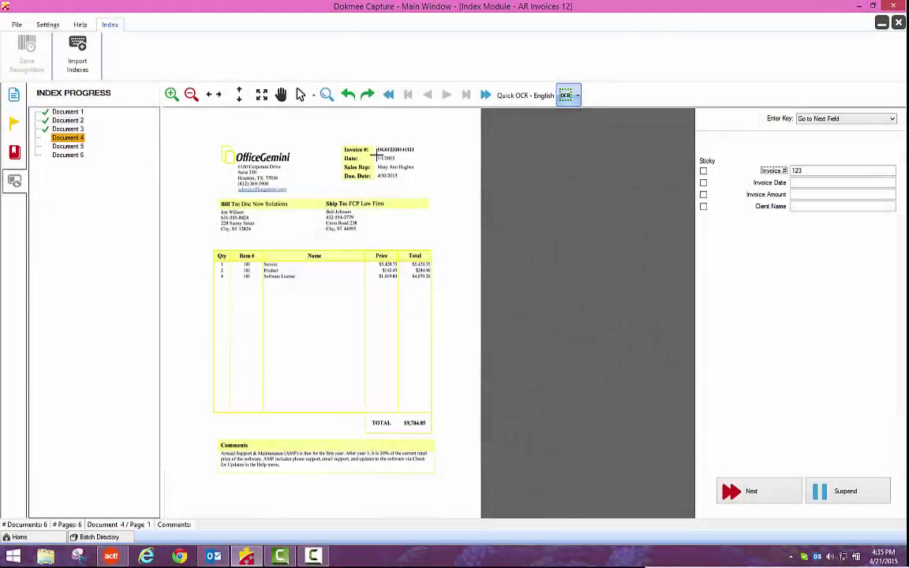
left_click_drag(455, 138, 522, 146)
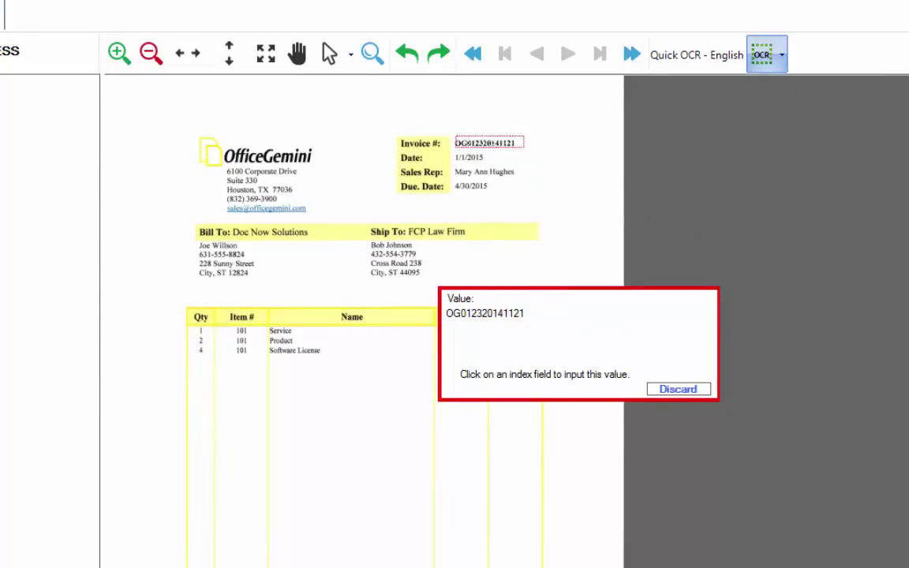
key("Escape")
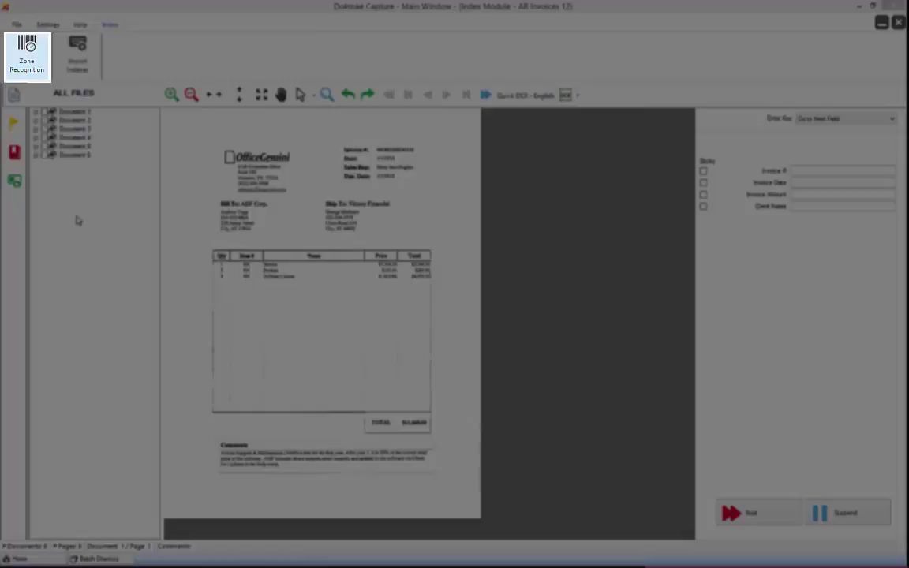
- Run and confirm Zone Recognition on all six invoices, then view Index Progress
left_click(27, 56)
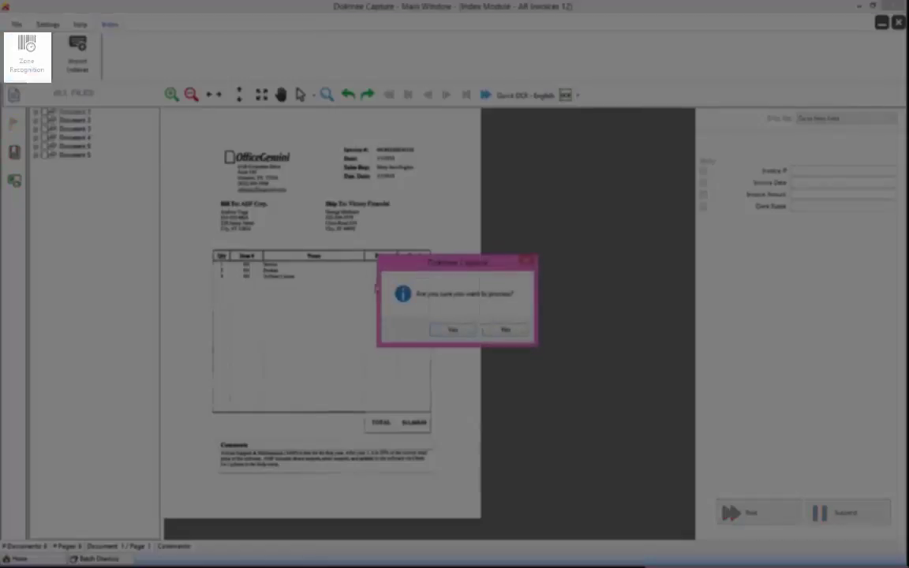
left_click(470, 334)
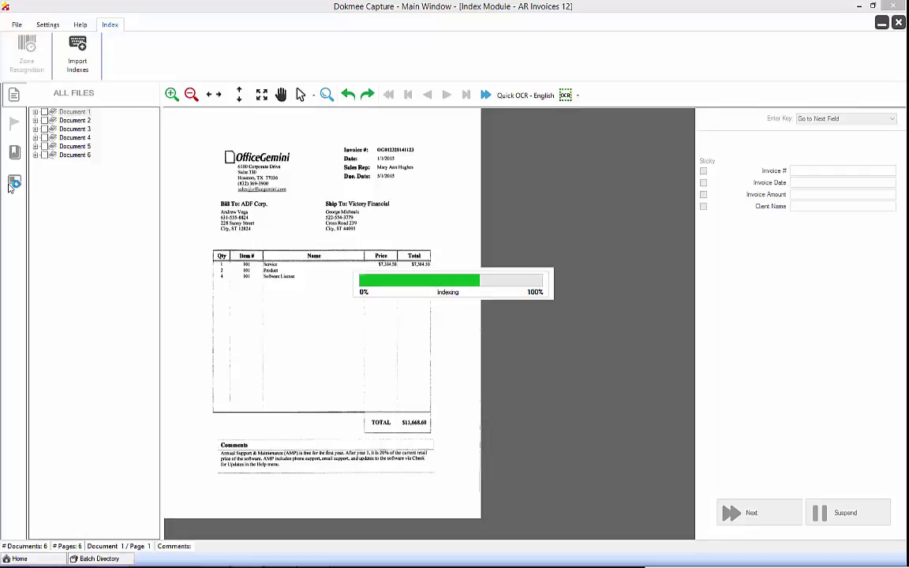
left_click(14, 181)
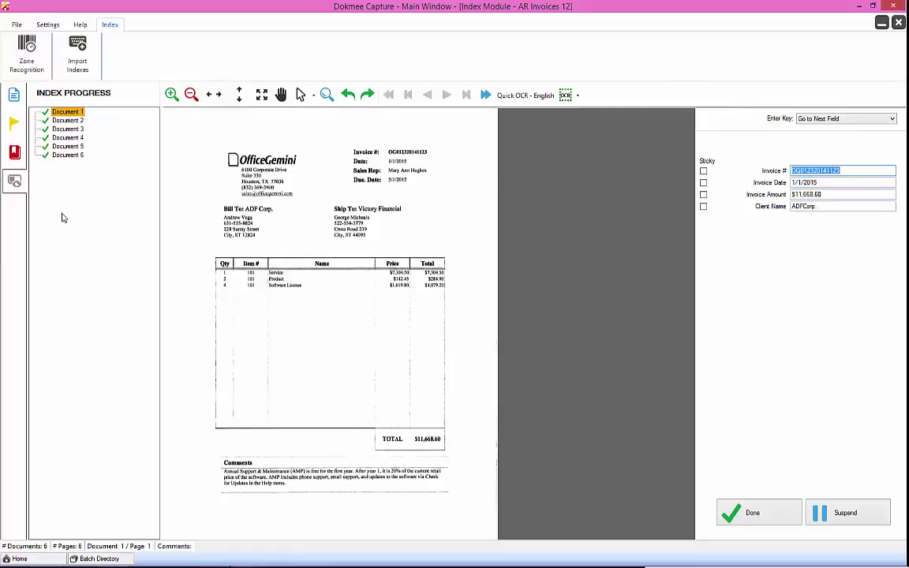
- Open Document 3's Doc Now Solutions invoice and attempt Import Indexes
left_click(71, 131)
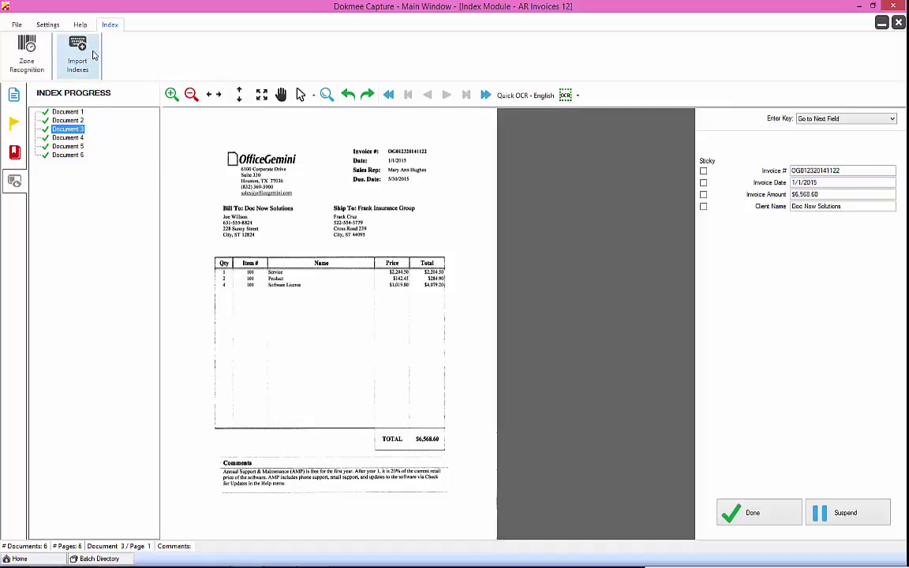
left_click(79, 54)
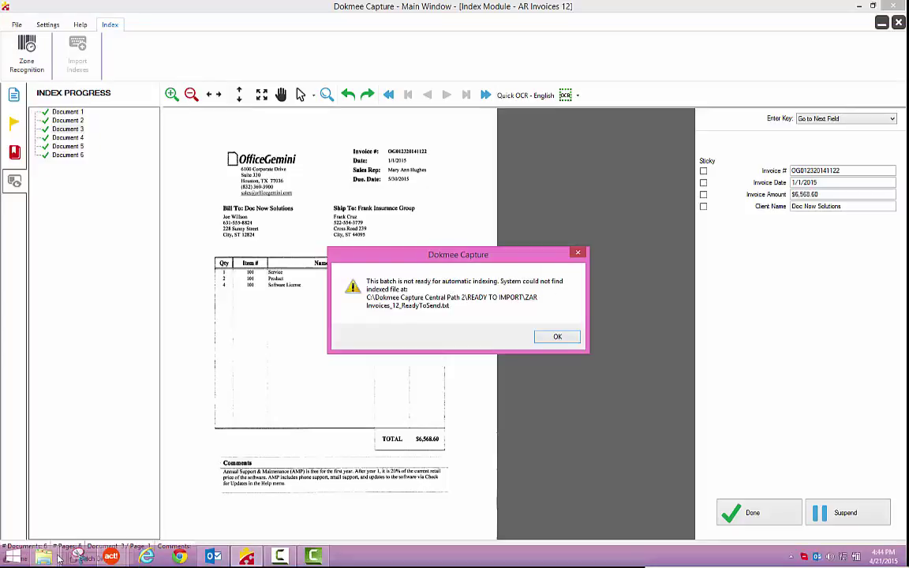
- Confirm Central Path 2's READY TO IMPORT folder is empty, then minimize Explorer
left_click(74, 557)
left_click(303, 485)
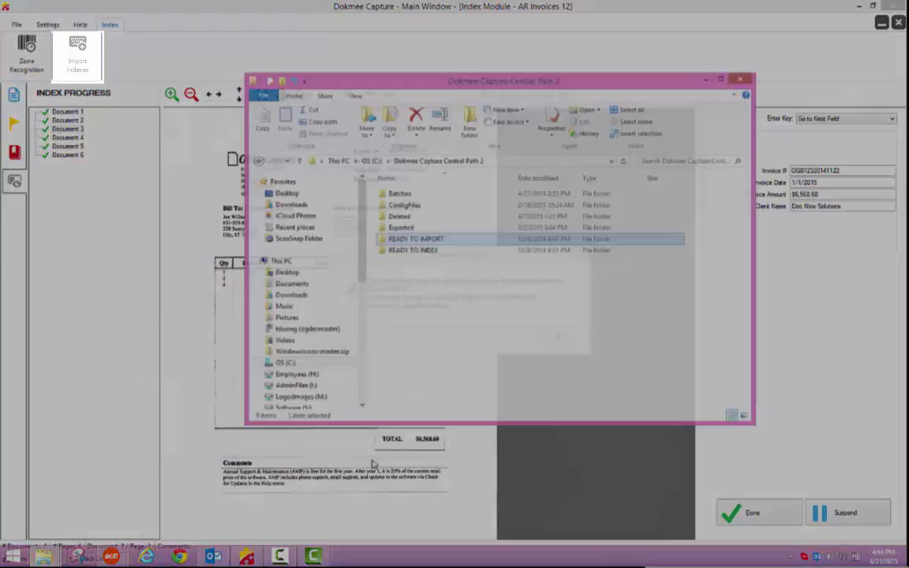
double_click(455, 238)
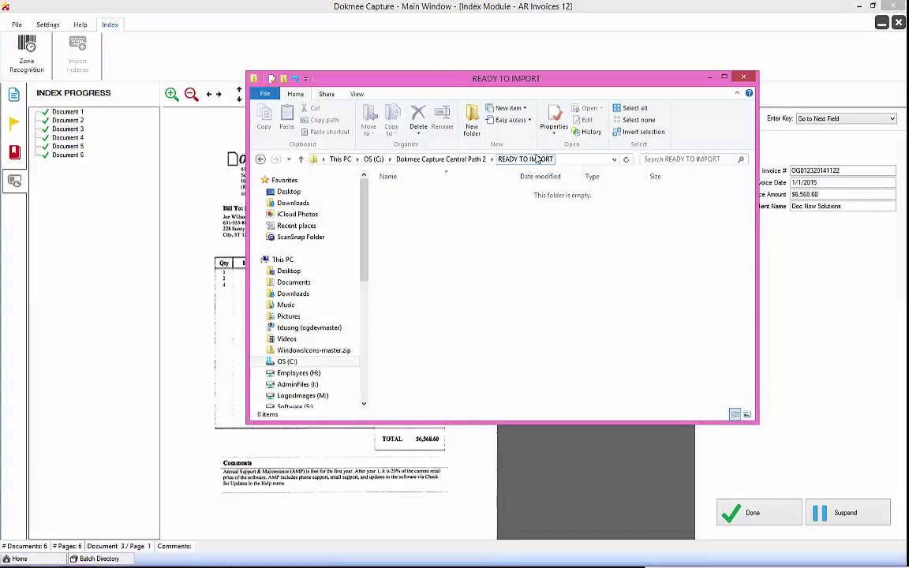
left_click(716, 77)
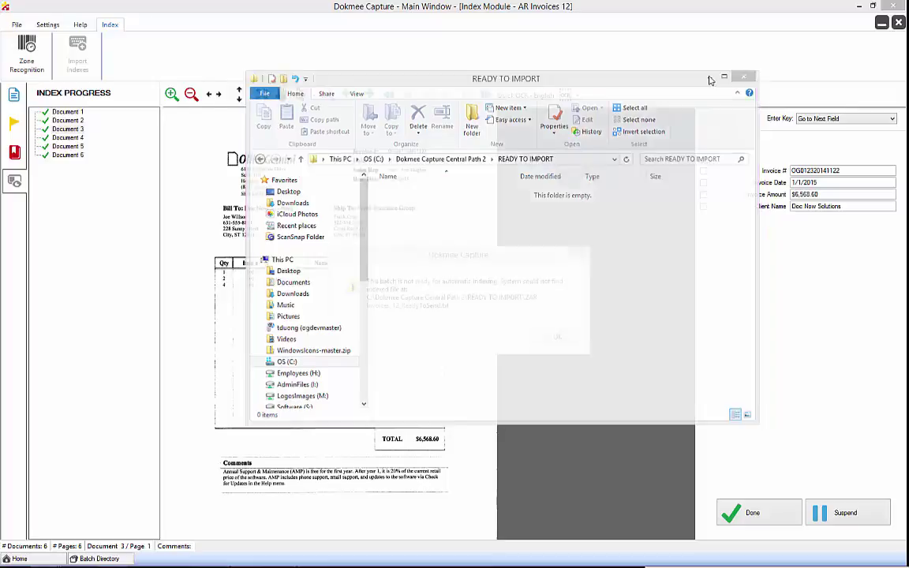
- Dismiss the not-ready warning and review Document 3's Invoice # and Invoice Date
left_click(556, 338)
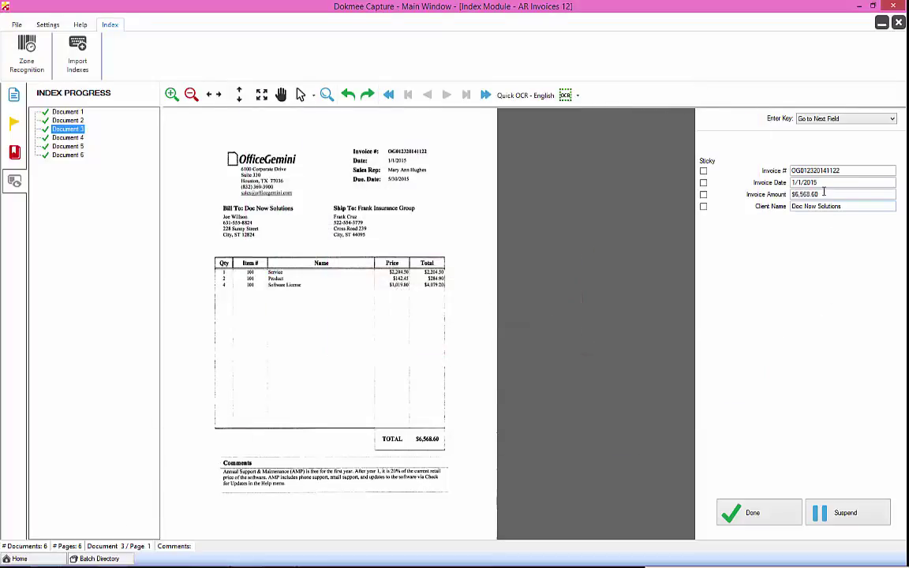
left_click(842, 170)
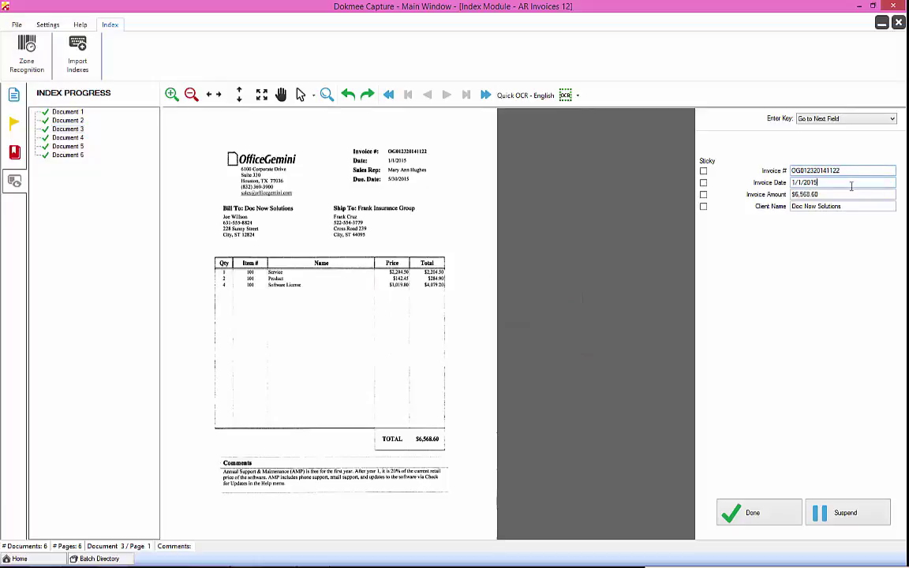
left_click(849, 206)
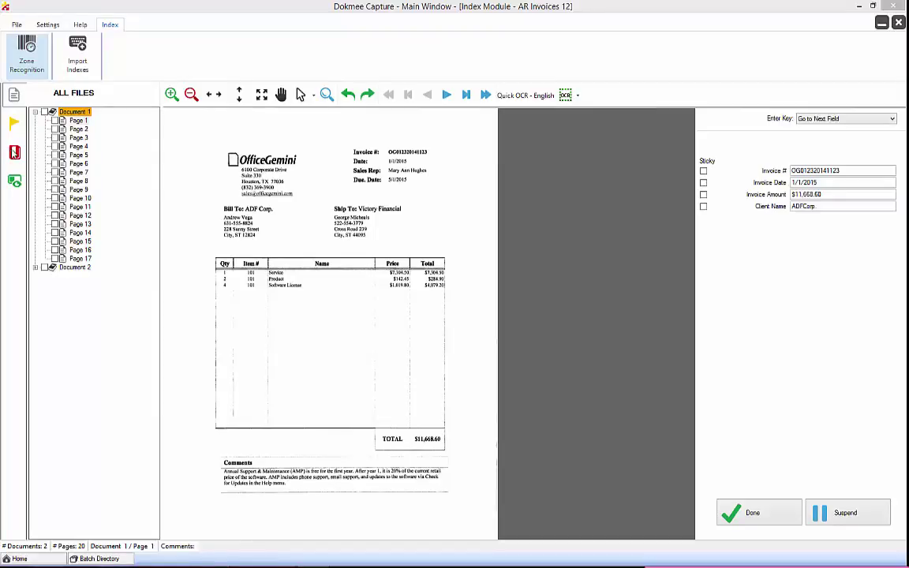
- Bookmark Document 1's page 5 check image as 'Check'
left_click(14, 152)
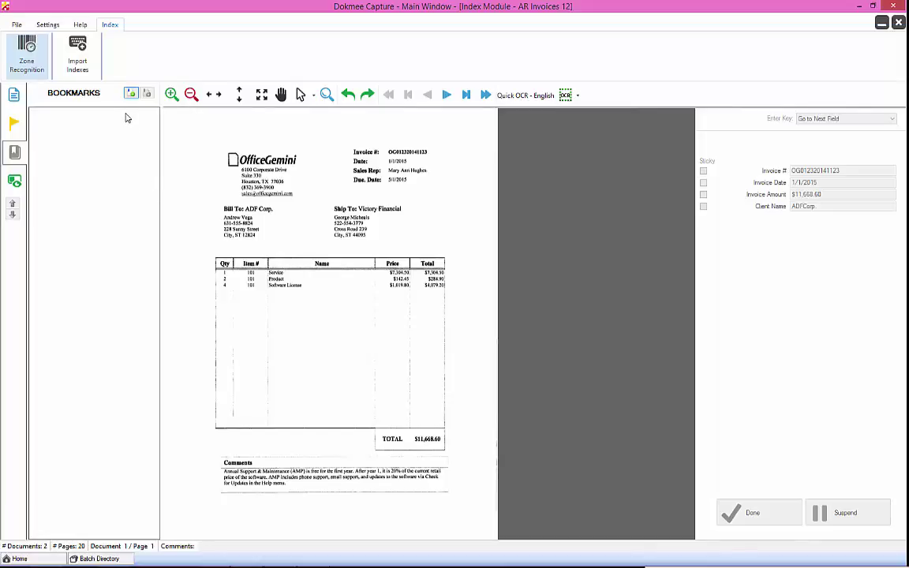
left_click(13, 94)
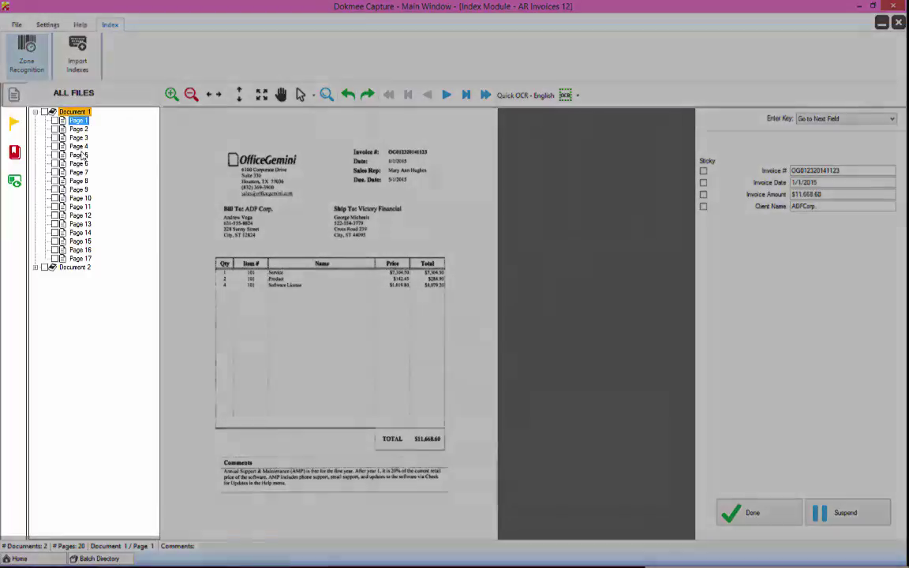
left_click(79, 155)
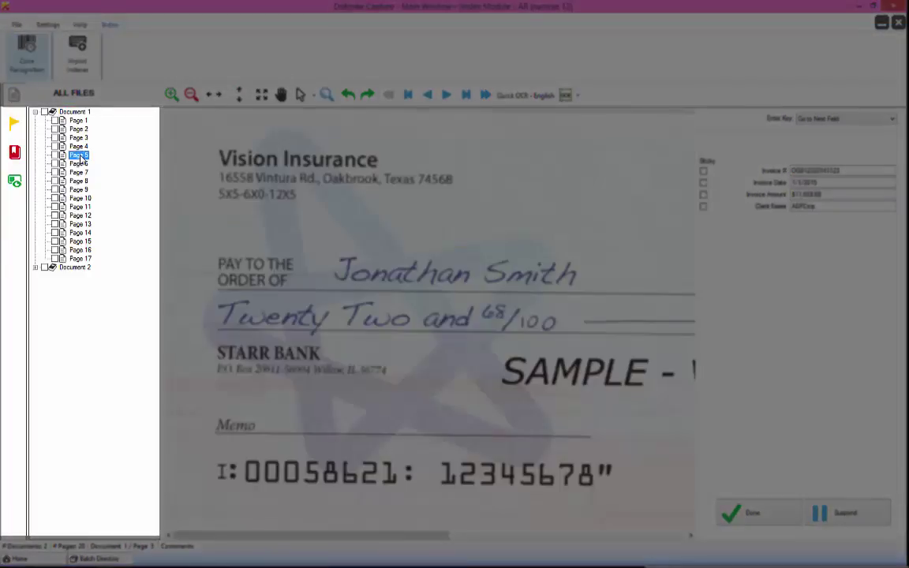
left_click(15, 152)
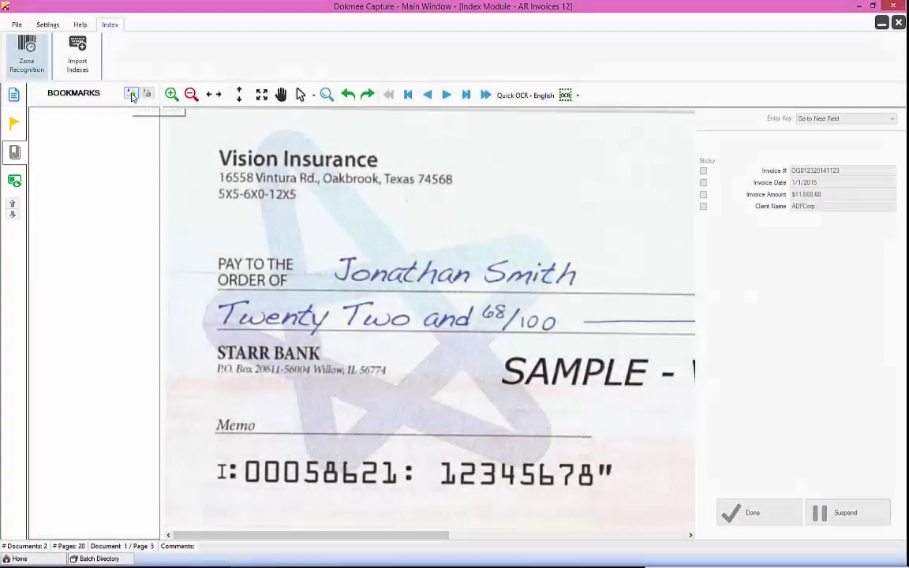
left_click(132, 94)
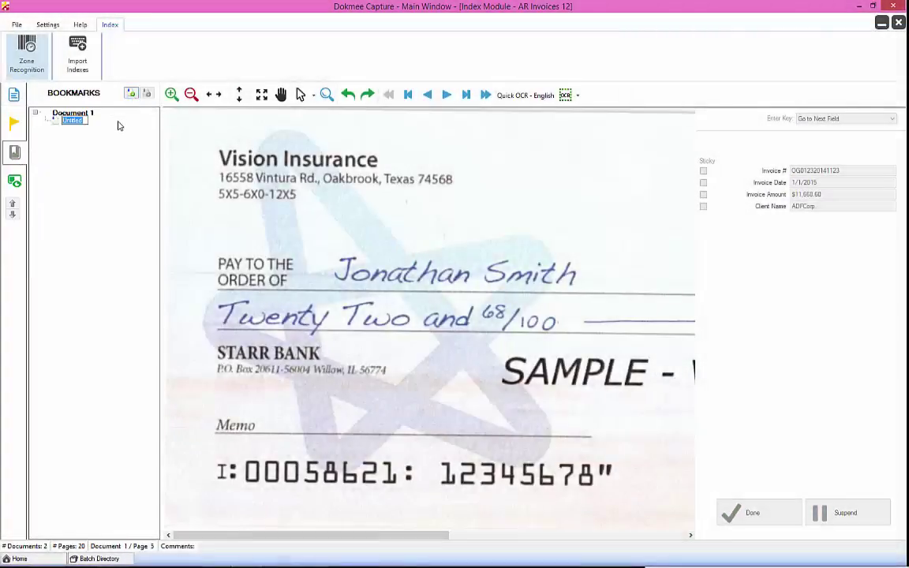
type("Check")
key("Return")
- Bookmark page 7's receipt as 'Stonewood', then check that both bookmarks jump correctly
left_click(14, 96)
left_click(75, 172)
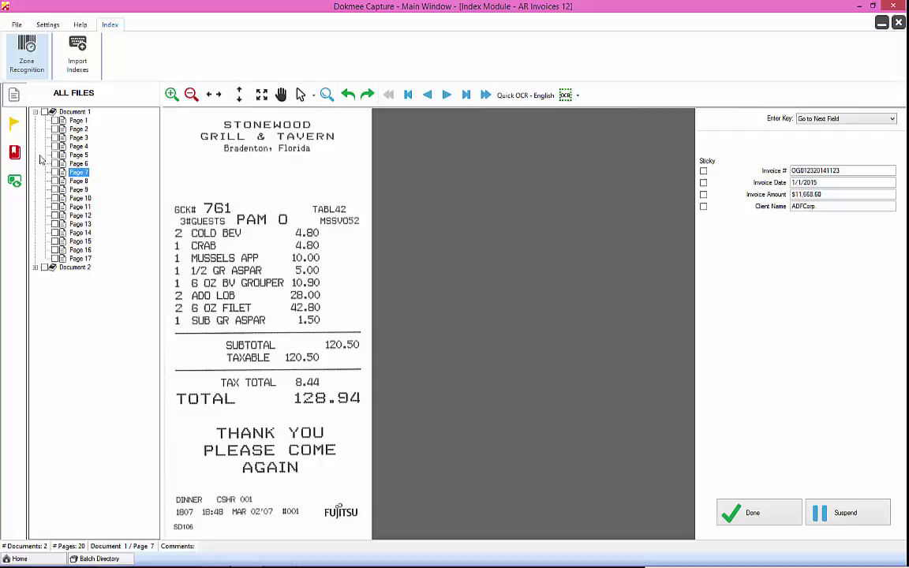
left_click(14, 150)
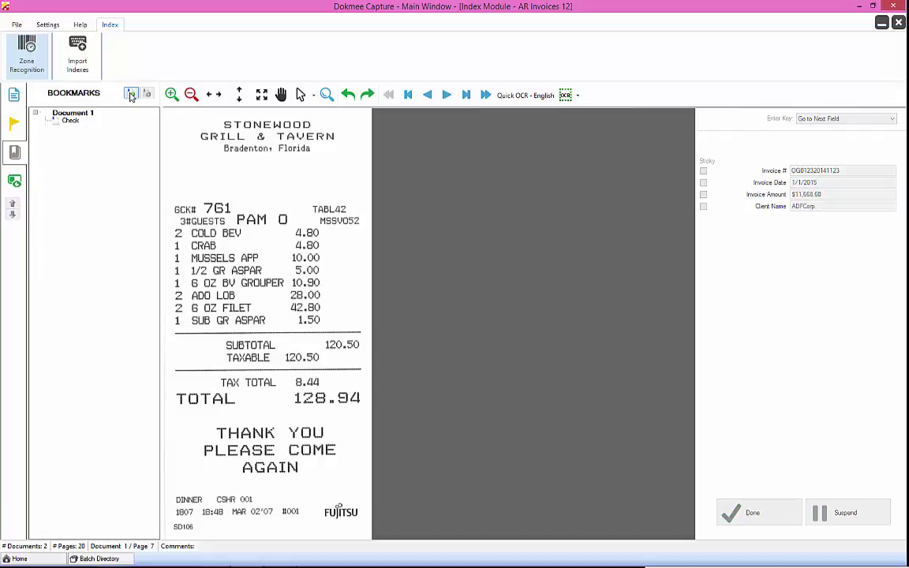
left_click(131, 94)
type("Stonewo")
type("od")
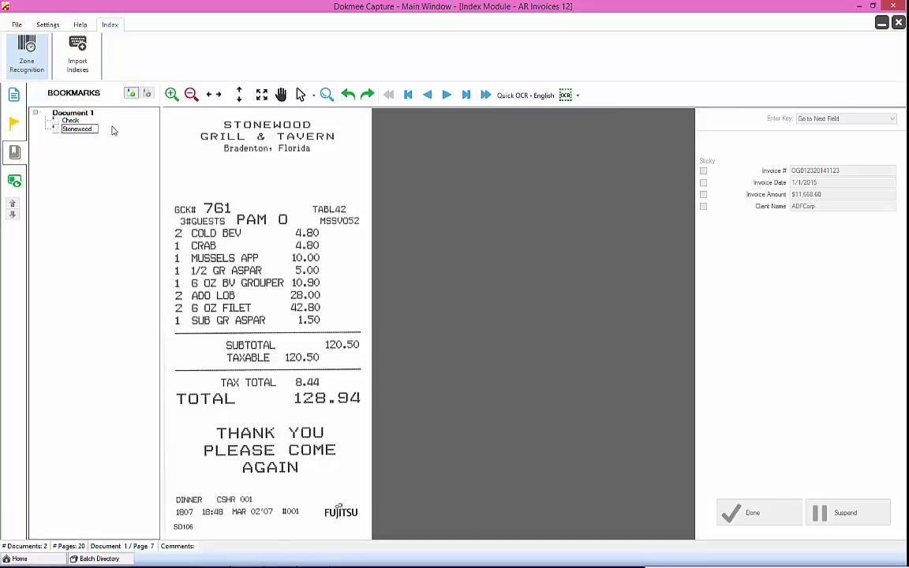
key("Return")
left_click(67, 120)
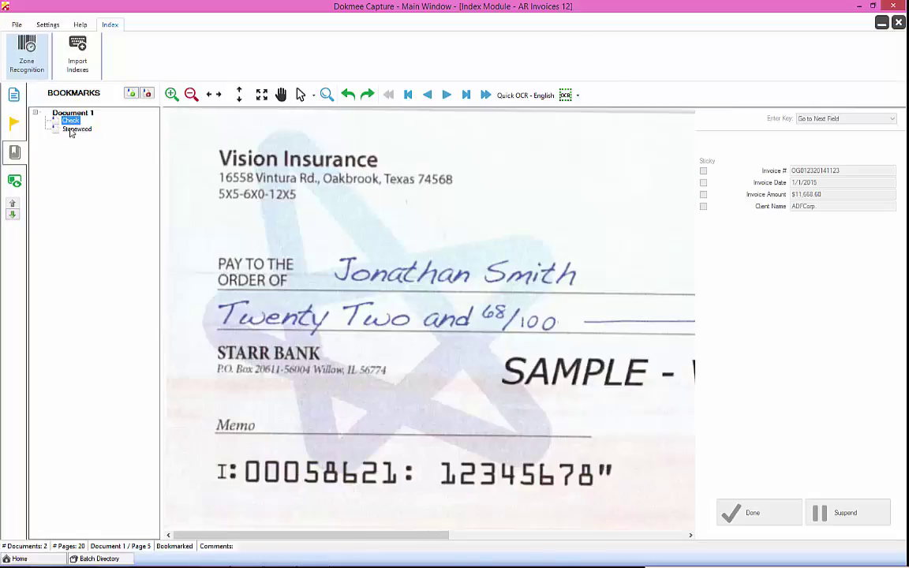
left_click(71, 130)
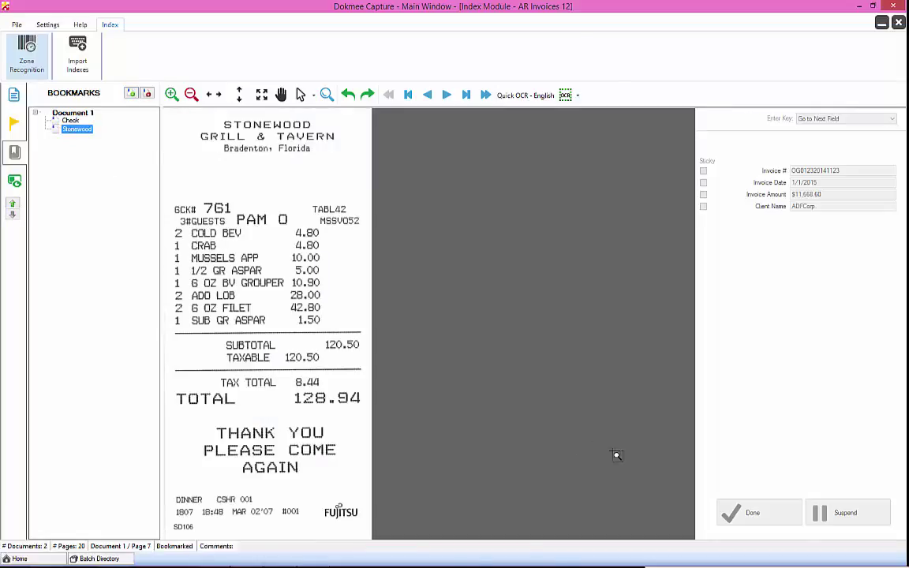
left_click(14, 95)
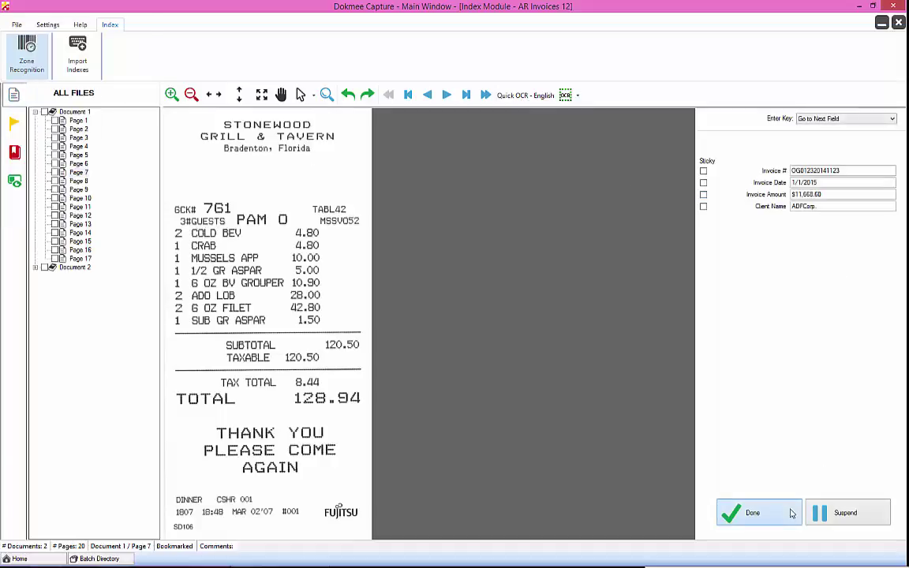
- Finish indexing, then open the AR Invoices 12 batch in the QC Index module
left_click(761, 513)
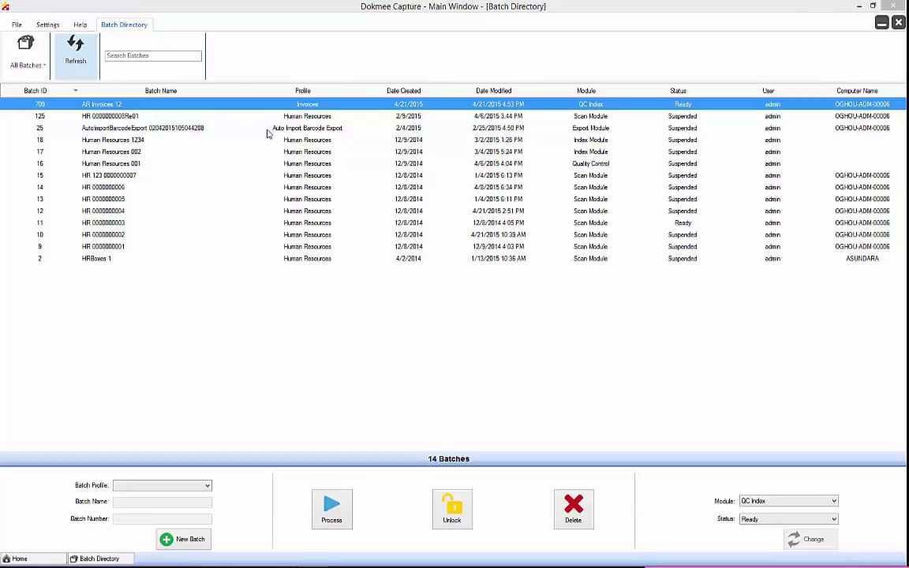
left_click(564, 108)
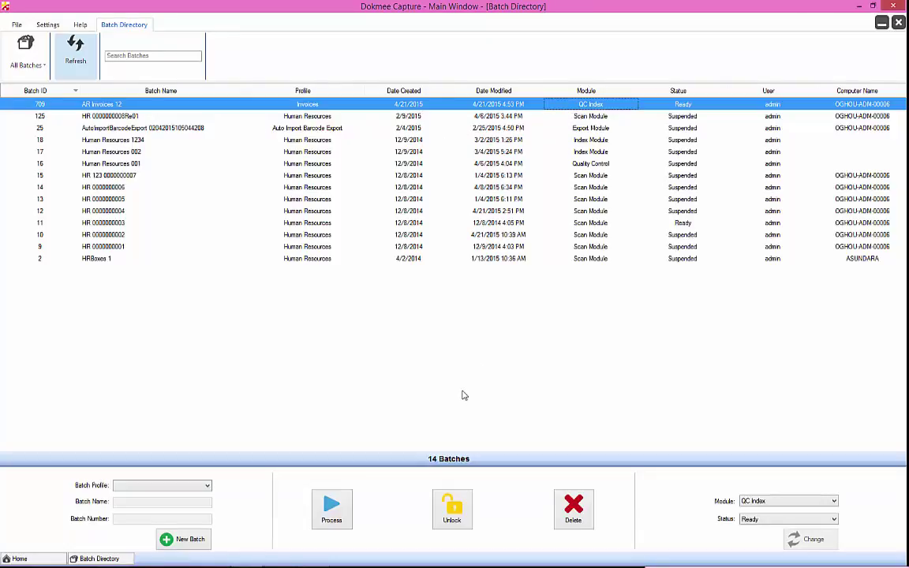
left_click(335, 508)
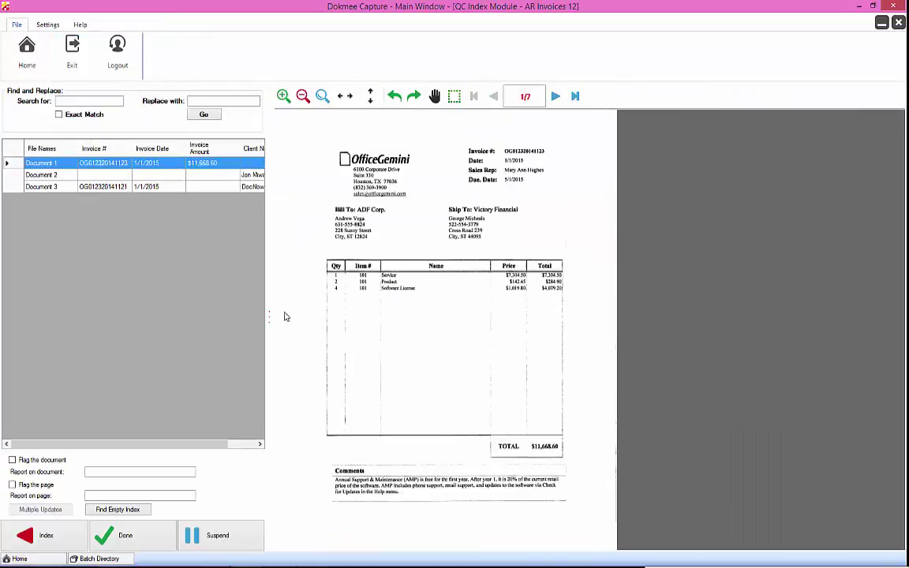
- Widen the index grid and review Documents 2, 3 and 1, noting Document 2's missing invoice number and date
left_click_drag(268, 315, 348, 311)
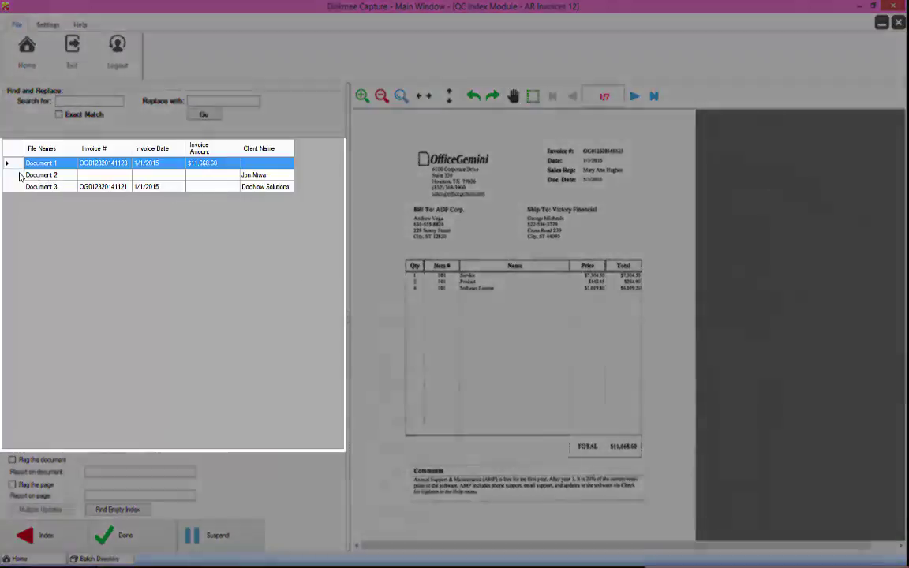
left_click(19, 175)
left_click(20, 187)
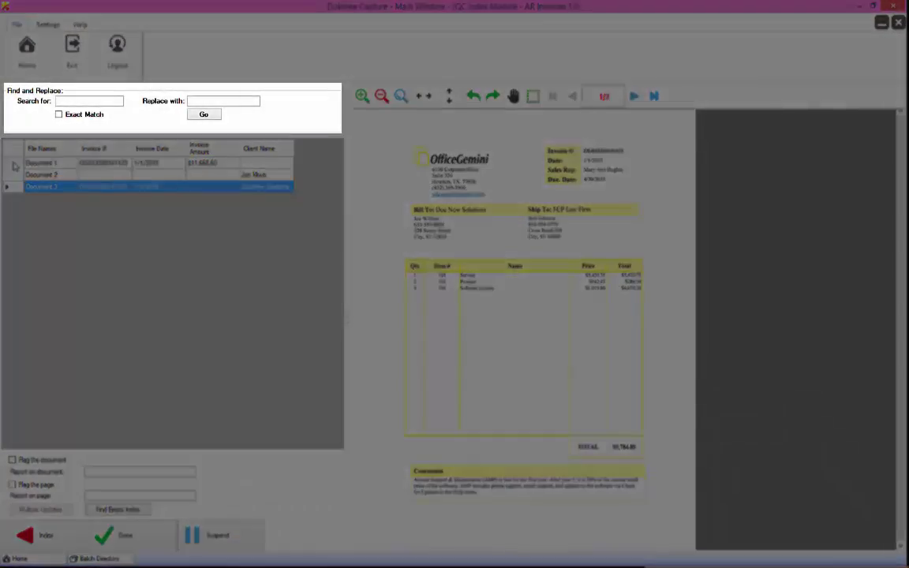
left_click(17, 163)
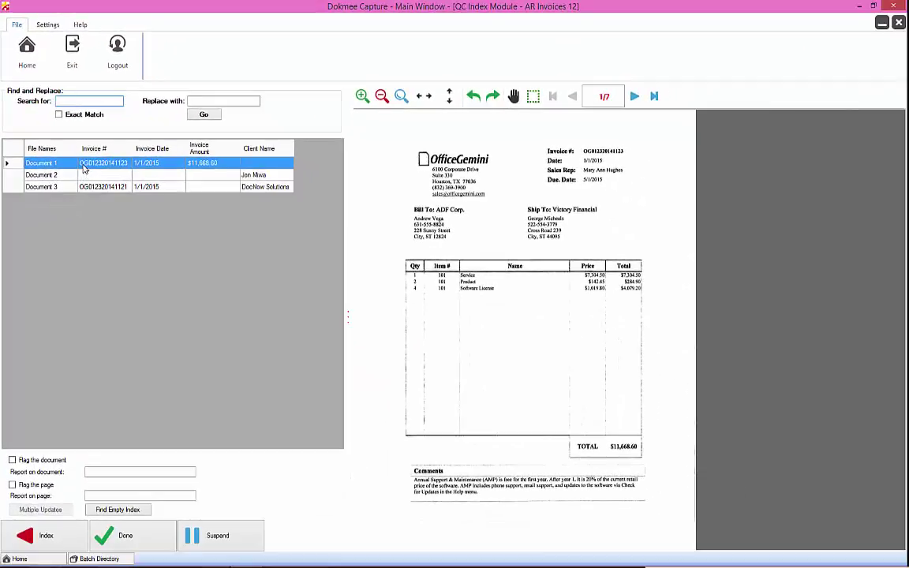
left_click(84, 164)
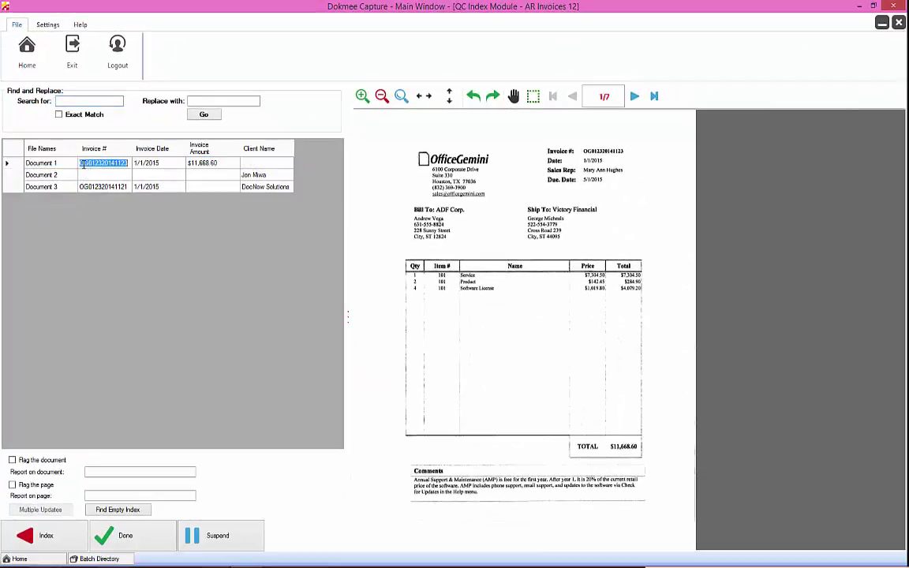
left_click(82, 165)
type("OG")
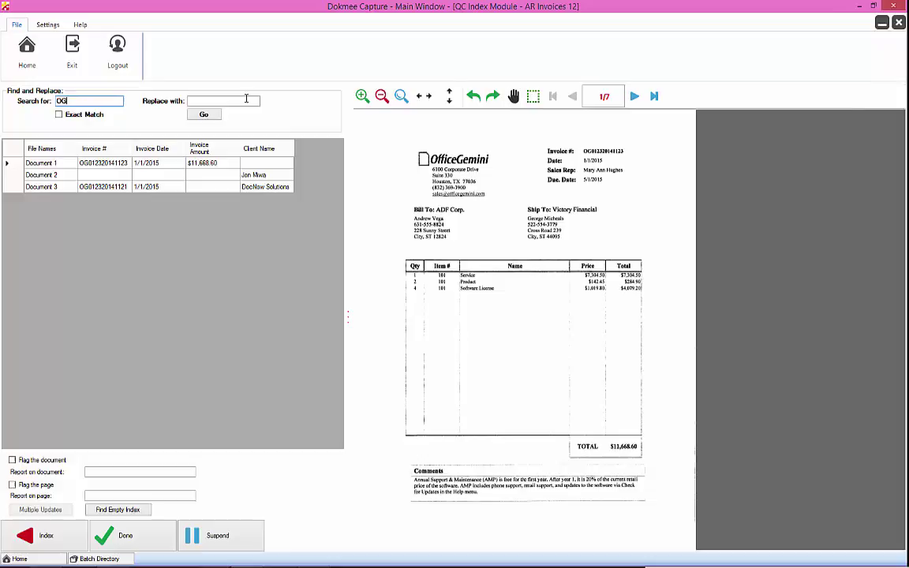
left_click(247, 100)
type("A")
left_click(58, 115)
left_click(59, 115)
left_click(204, 115)
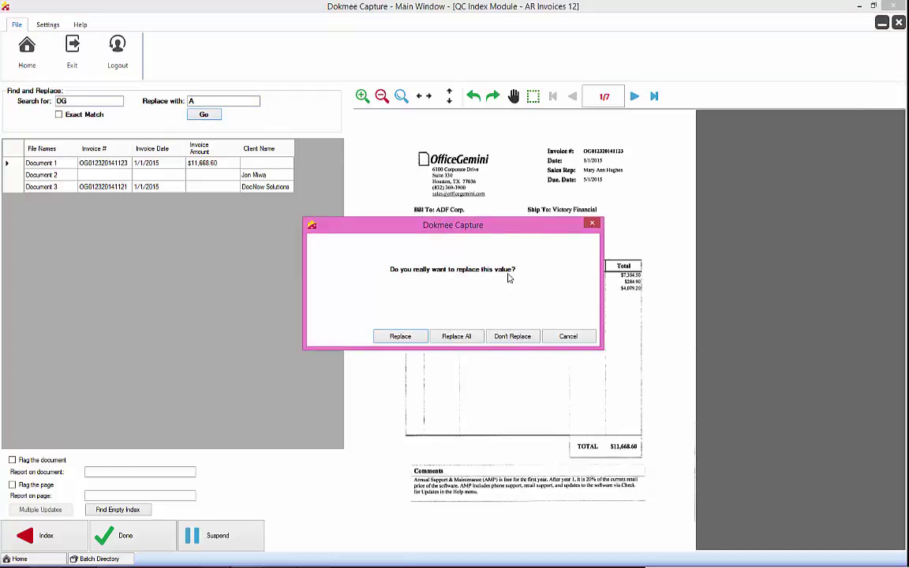
left_click(400, 337)
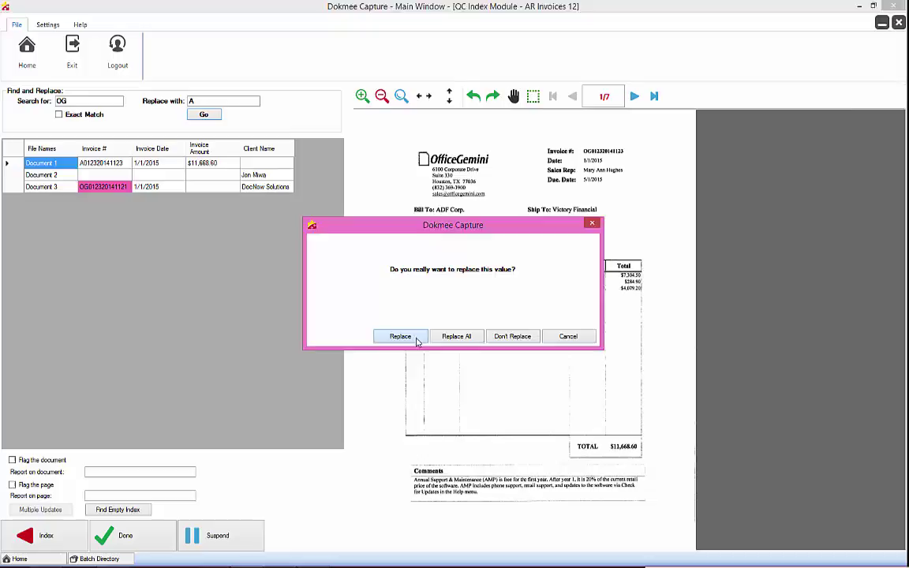
left_click(400, 336)
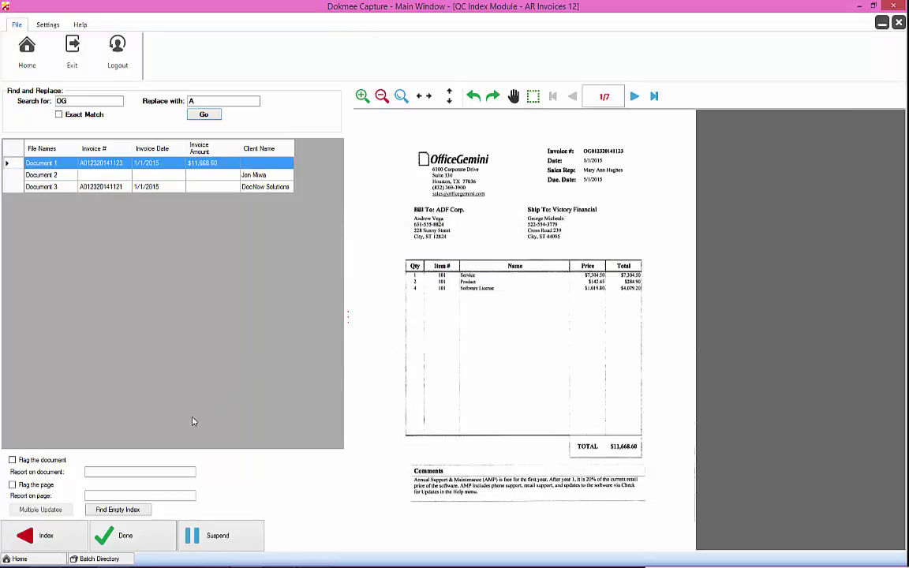
- Locate Document 2's blank invoice number with Find Empty Index, then select Documents 2 and 3 together
left_click(129, 511)
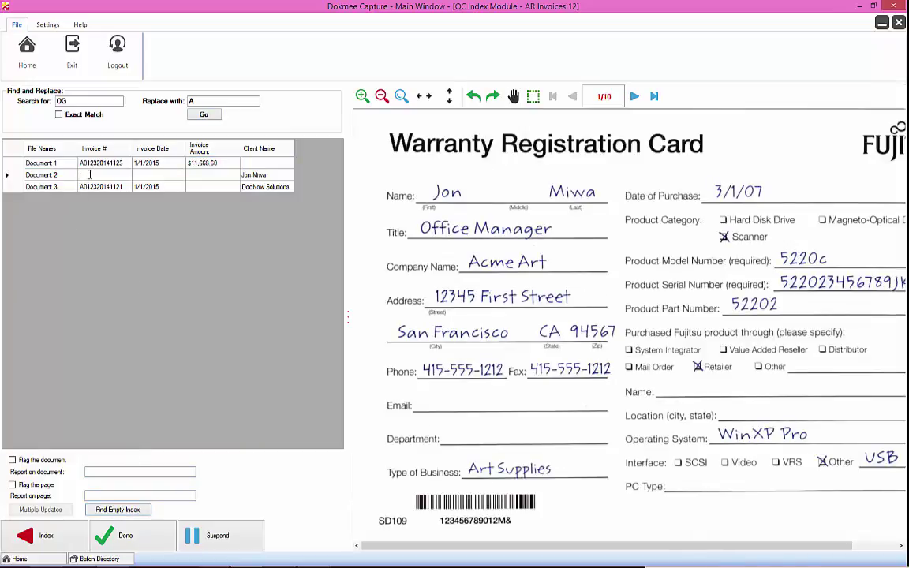
left_click(119, 510)
left_click(15, 175)
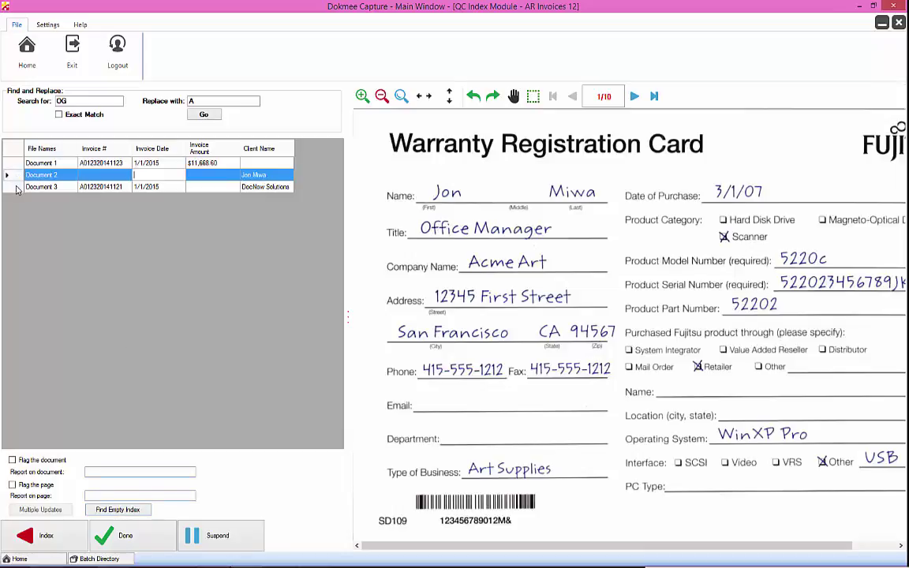
left_click(16, 187, "shift")
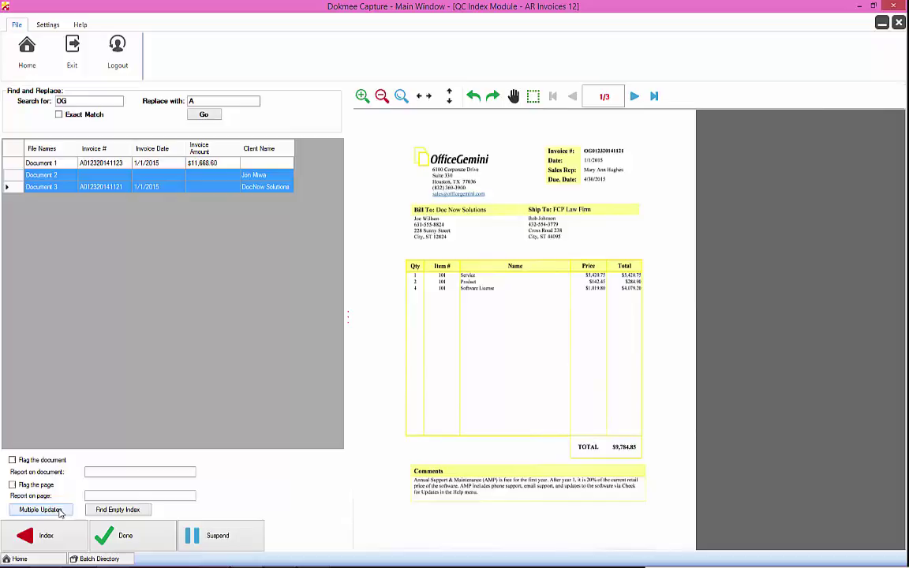
- Use Multiple Updates to set Invoice # to 1234 on Documents 2 and 3, then verify both rows
left_click(60, 511)
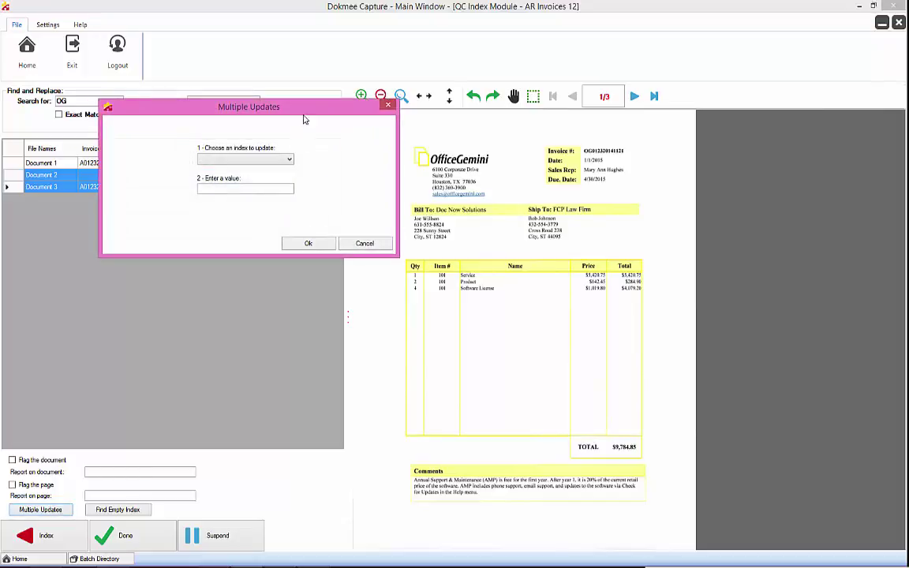
left_click_drag(332, 118, 517, 150)
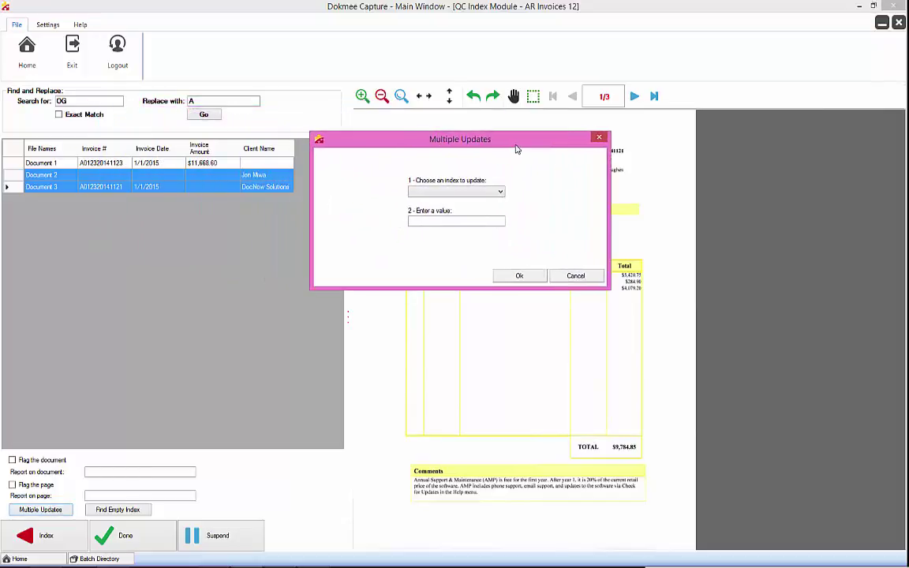
left_click(497, 192)
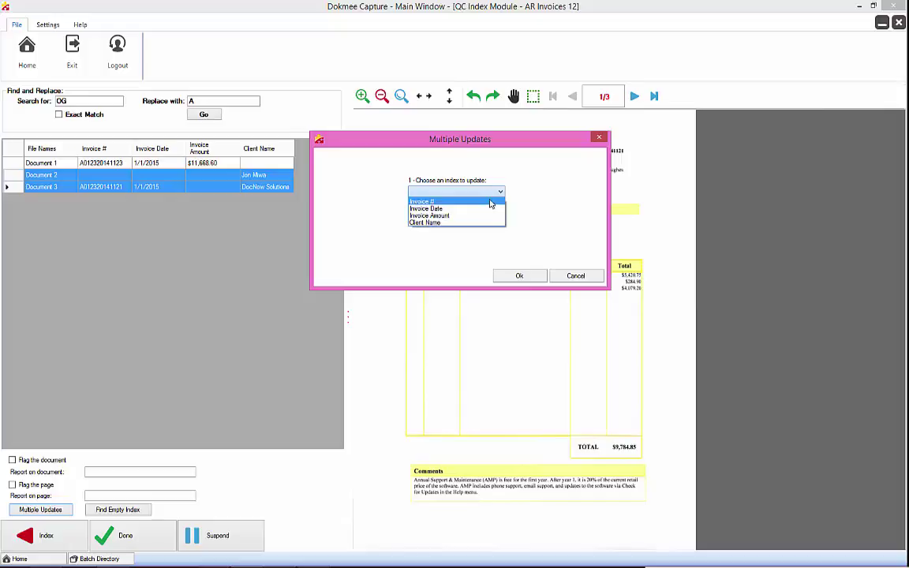
left_click(490, 202)
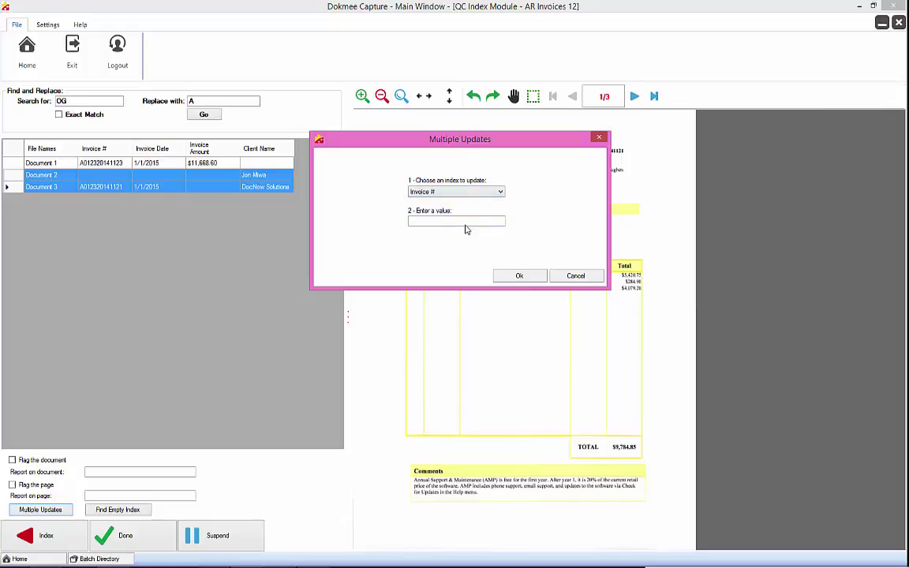
left_click(463, 222)
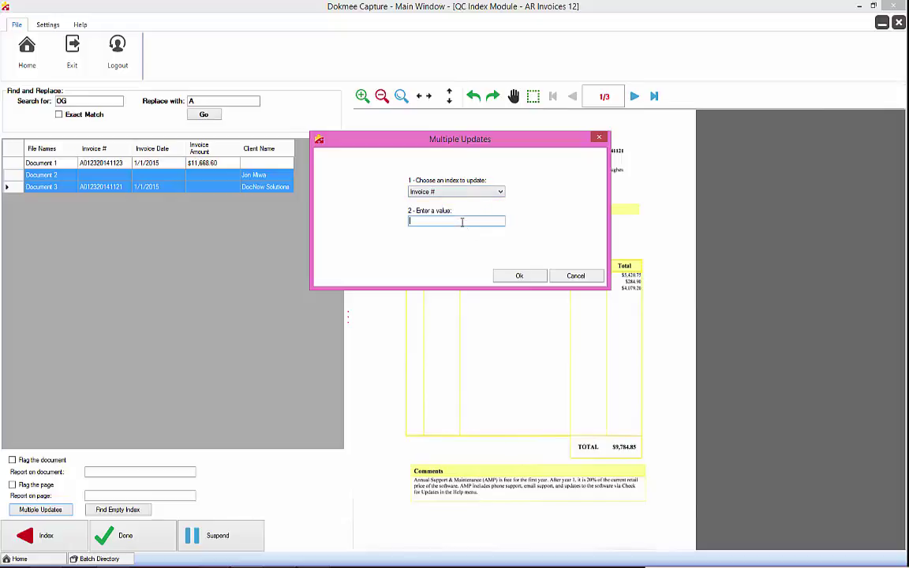
type("1234")
left_click(515, 276)
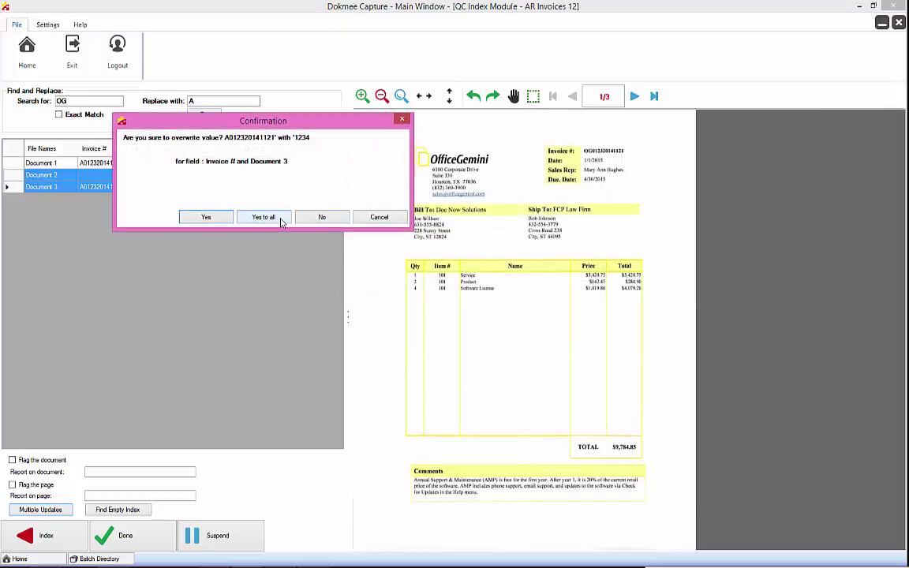
left_click(263, 217)
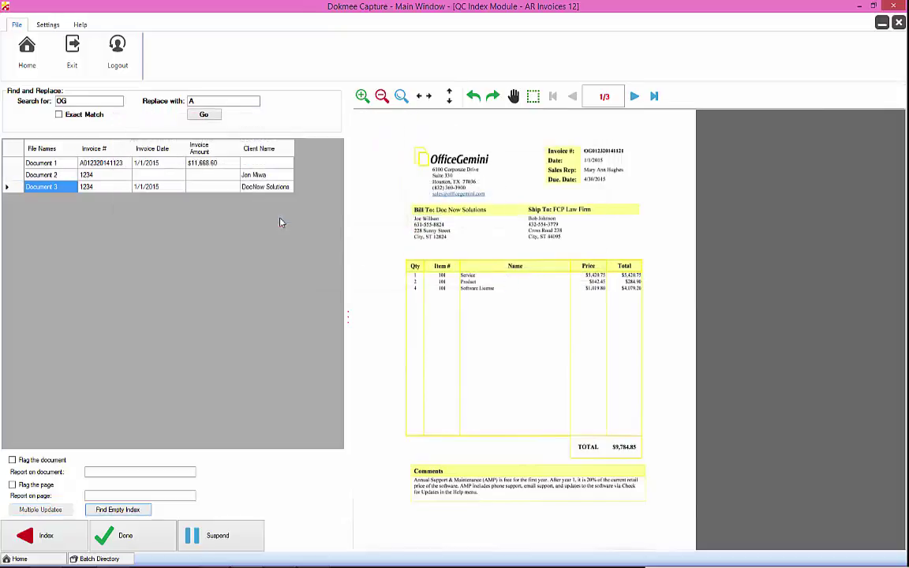
left_click(112, 177)
left_click(115, 186)
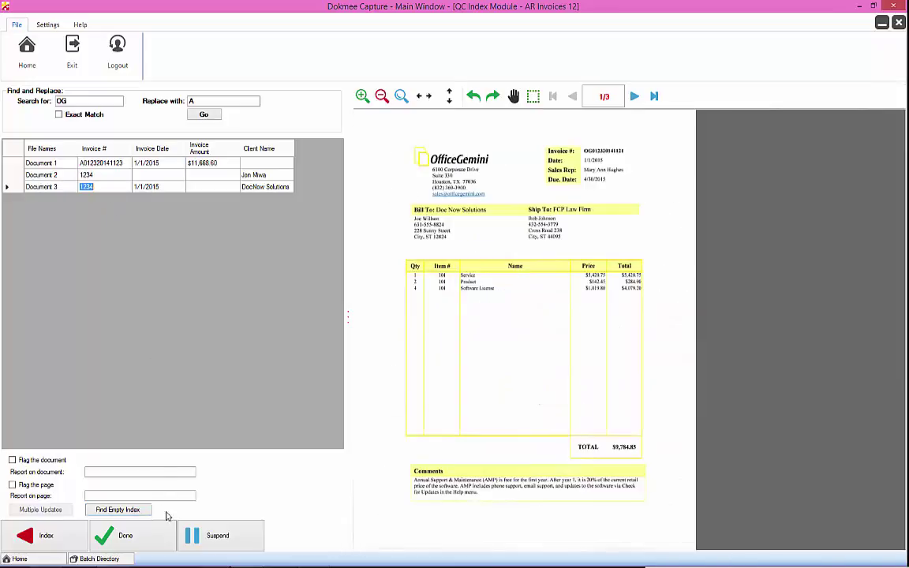